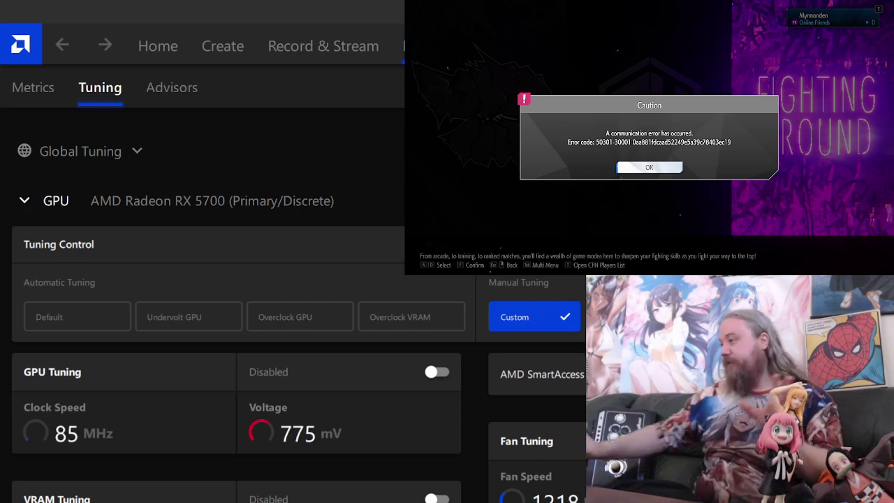
# Dismiss the Caution communication error notice in Street Fighter 6 with OK.
pyautogui.click(667, 169)
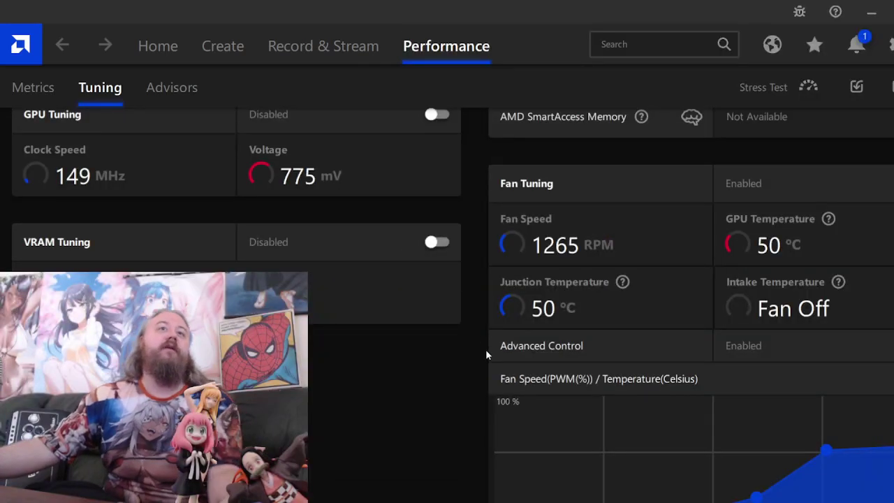
pyautogui.scroll(4, 487, 350)
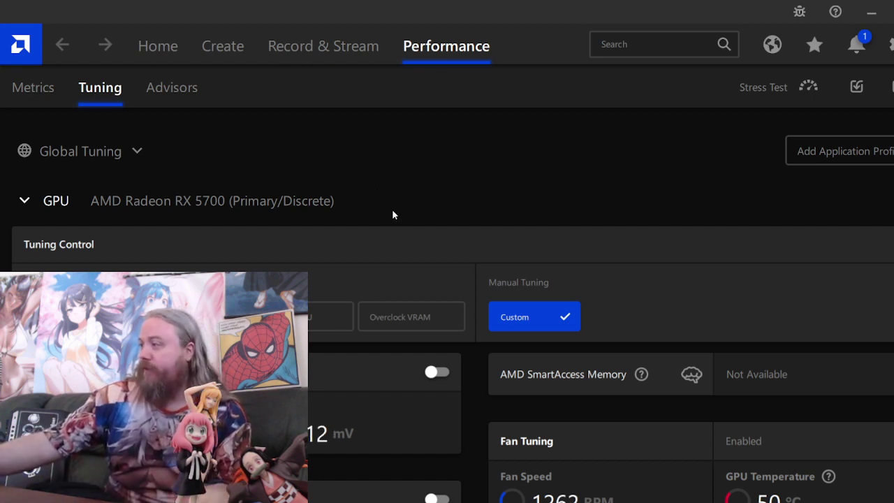
pyautogui.scroll(-3, 415, 222)
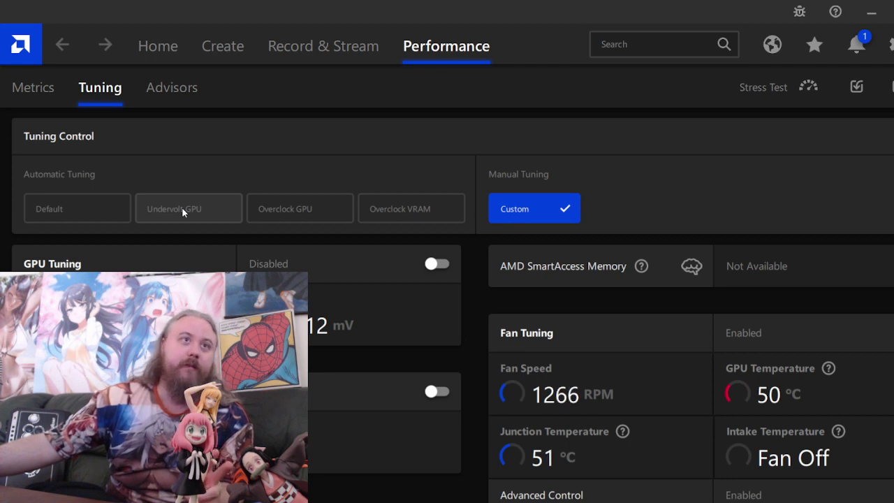
# Turn off Advanced Control so the custom fan curve is disabled.
pyautogui.click(552, 218)
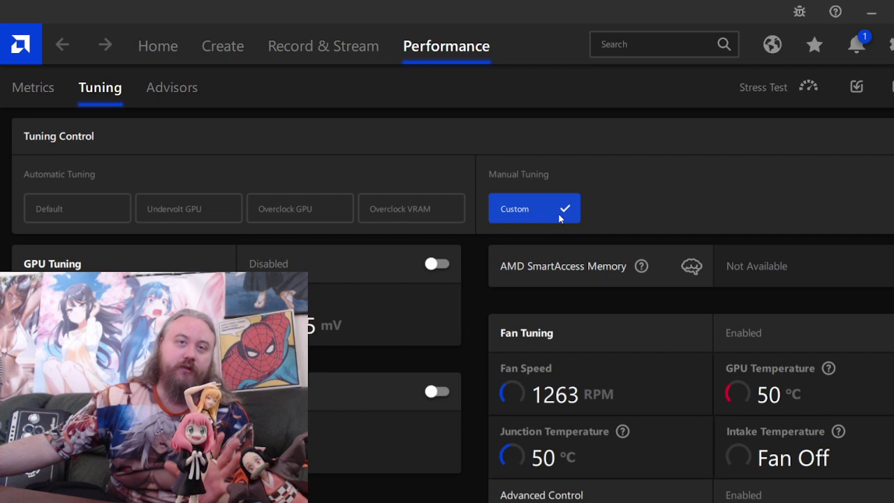
pyautogui.scroll(1, 577, 193)
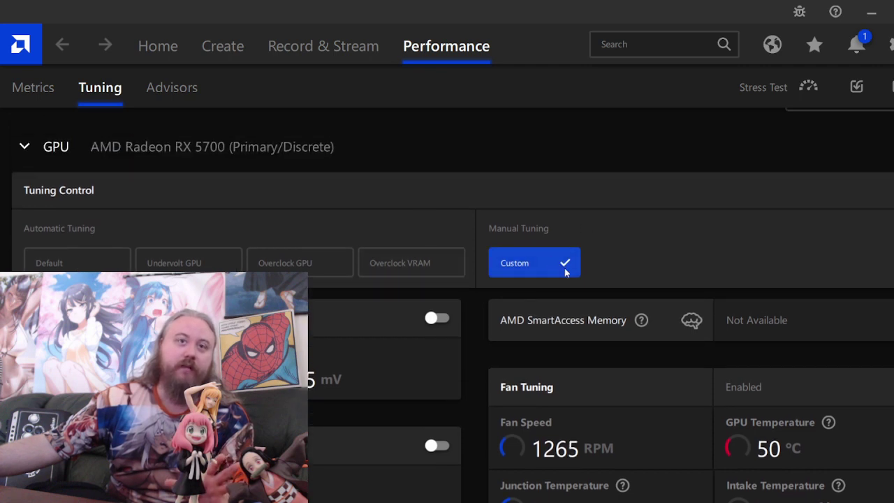
pyautogui.scroll(-2, 593, 267)
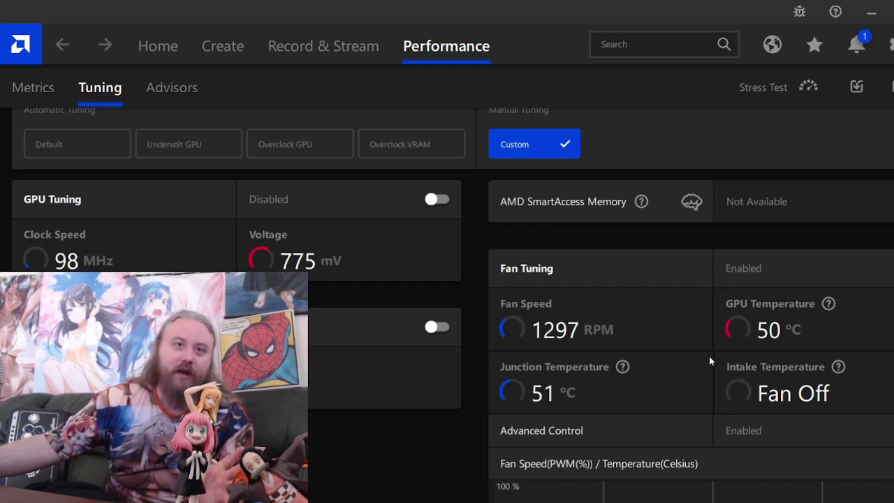
pyautogui.scroll(-4, 622, 338)
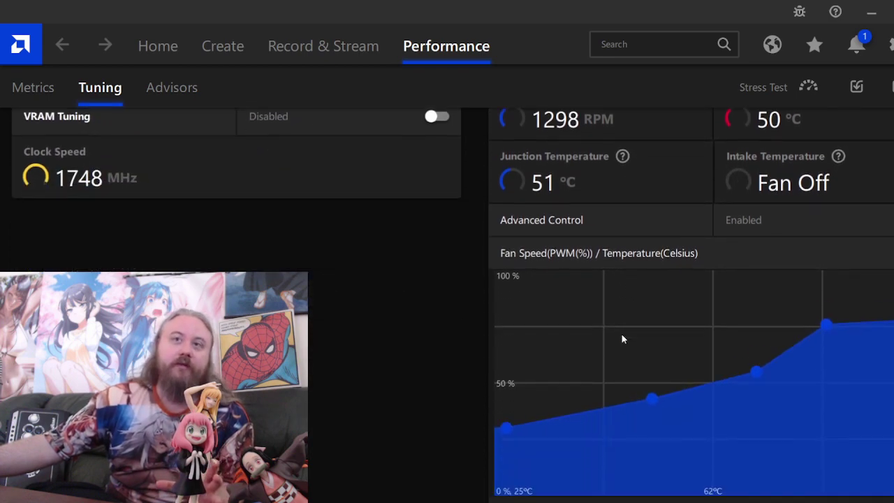
pyautogui.scroll(-1, 623, 339)
pyautogui.click(832, 204)
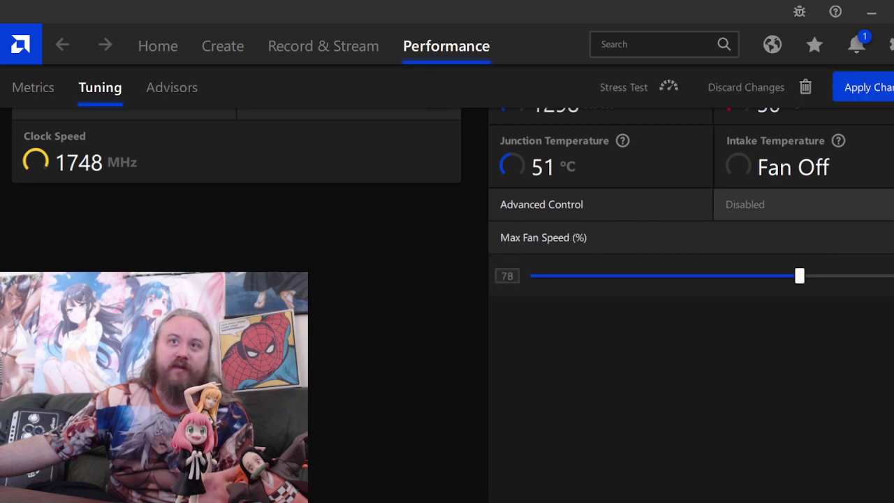
# Re-enable Fan Tuning and Advanced Control to reveal the five-point 30–78% fan curve.
pyautogui.scroll(-1, 893, 276)
pyautogui.scroll(6, 893, 276)
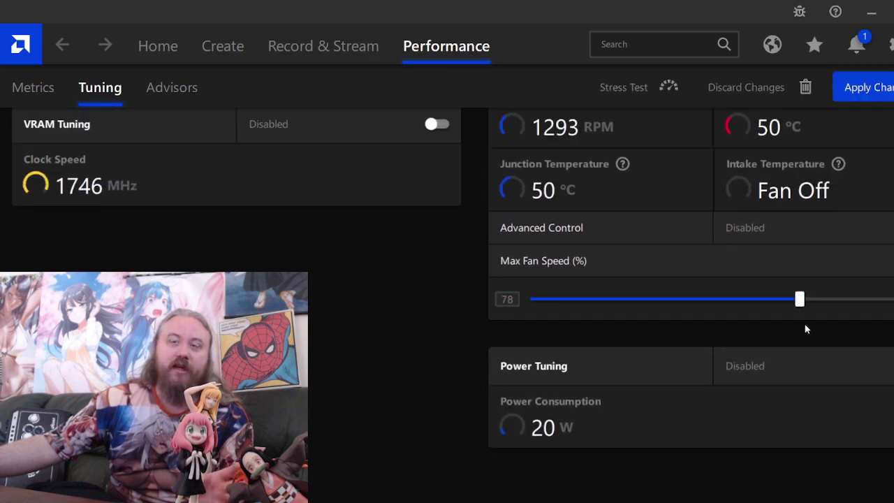
pyautogui.scroll(1, 888, 285)
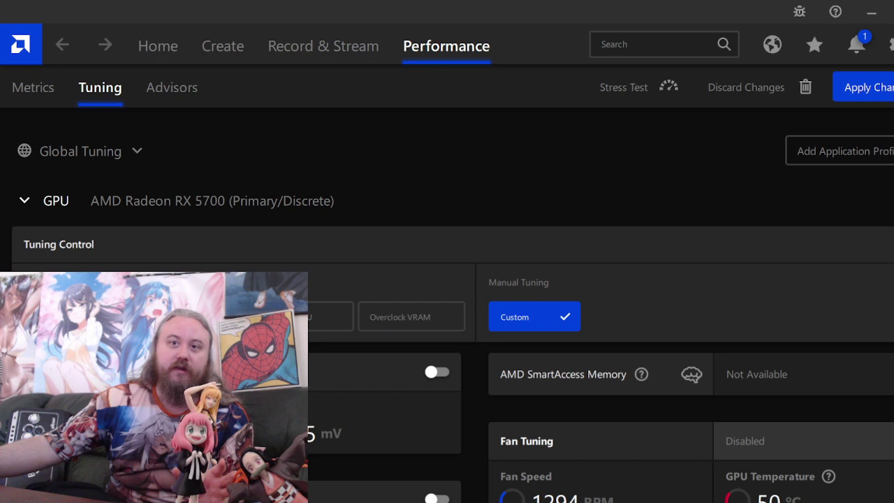
pyautogui.scroll(-4, 763, 356)
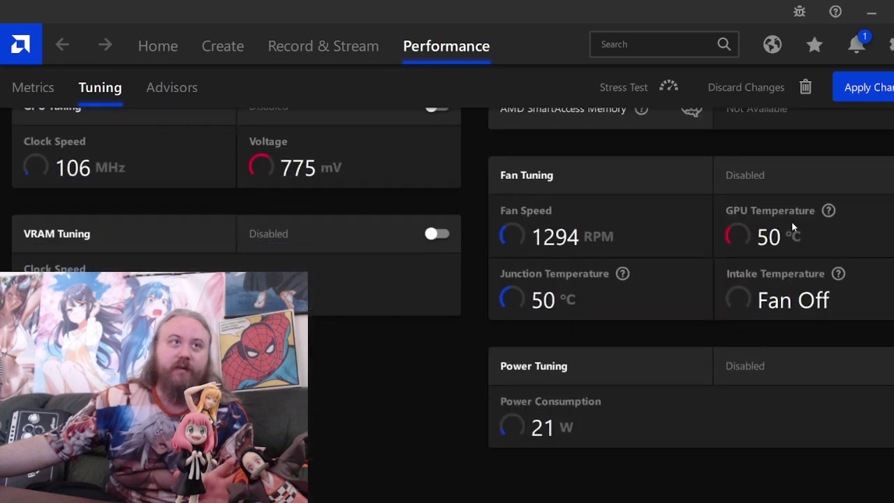
pyautogui.scroll(1, 792, 220)
pyautogui.click(893, 229)
pyautogui.scroll(-1, 872, 265)
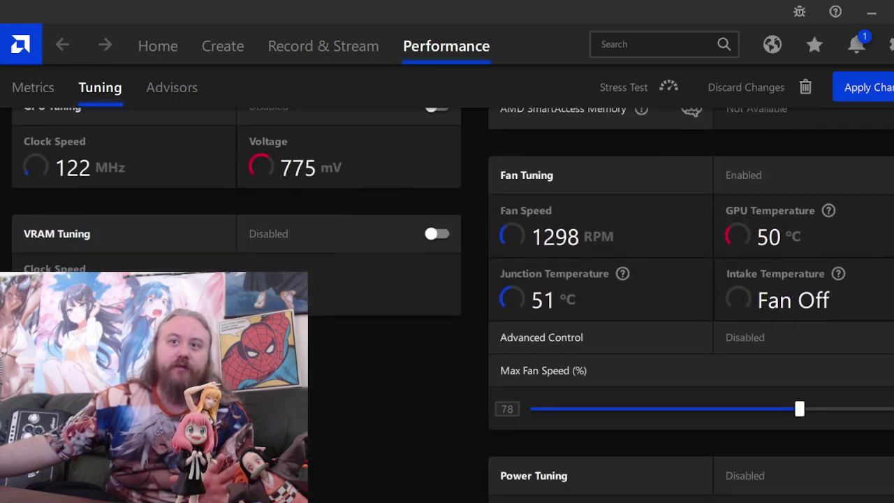
pyautogui.click(589, 344)
pyautogui.scroll(-1, 677, 389)
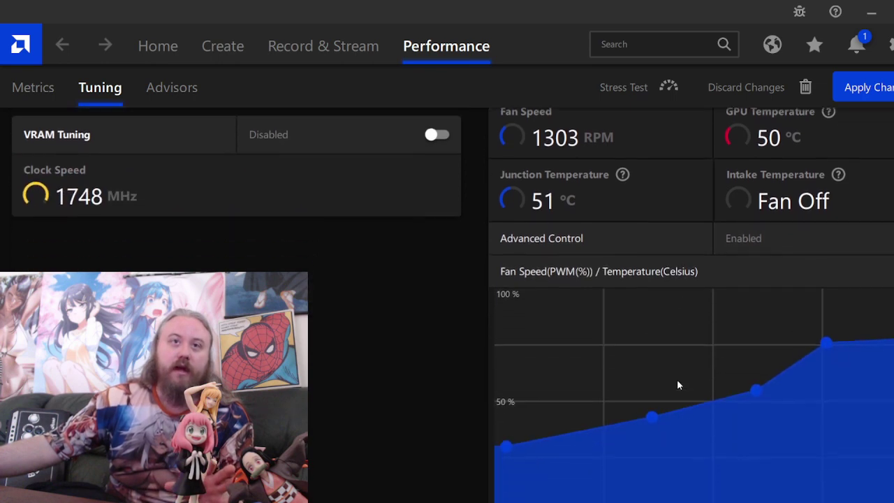
pyautogui.scroll(-3, 677, 381)
pyautogui.click(688, 310)
pyautogui.scroll(-2, 679, 311)
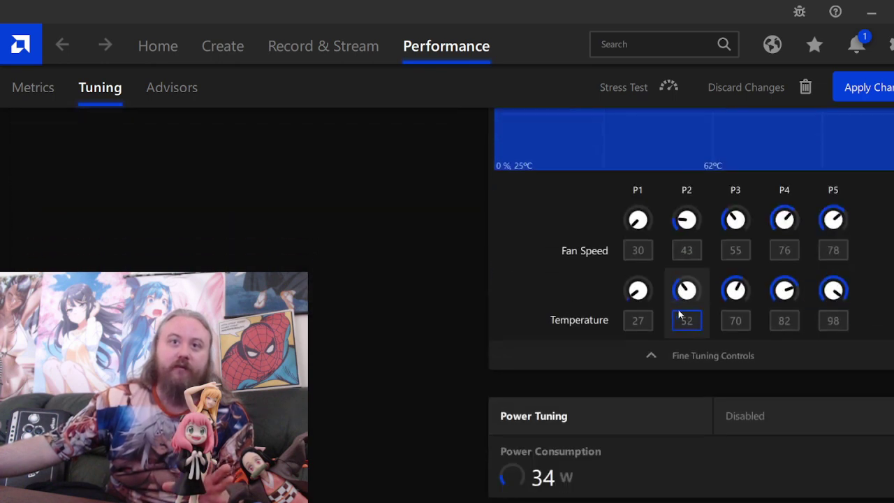
pyautogui.scroll(-1, 678, 316)
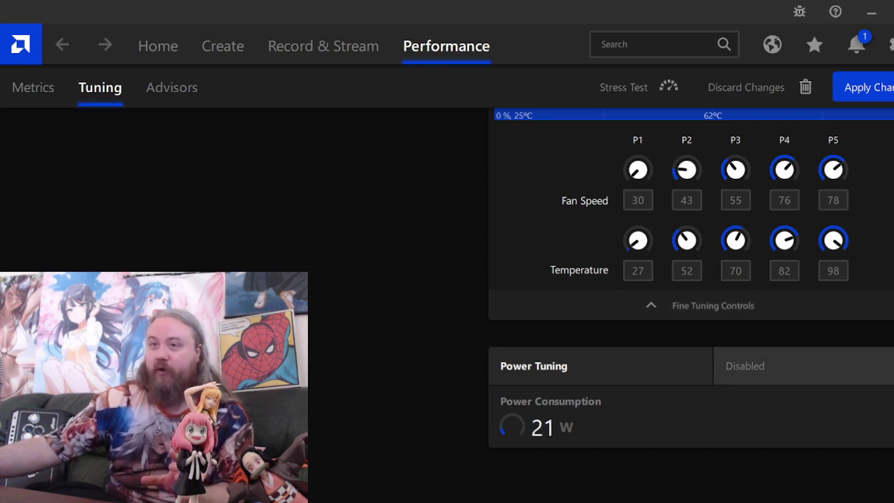
pyautogui.scroll(-2, 709, 319)
pyautogui.scroll(10, 709, 318)
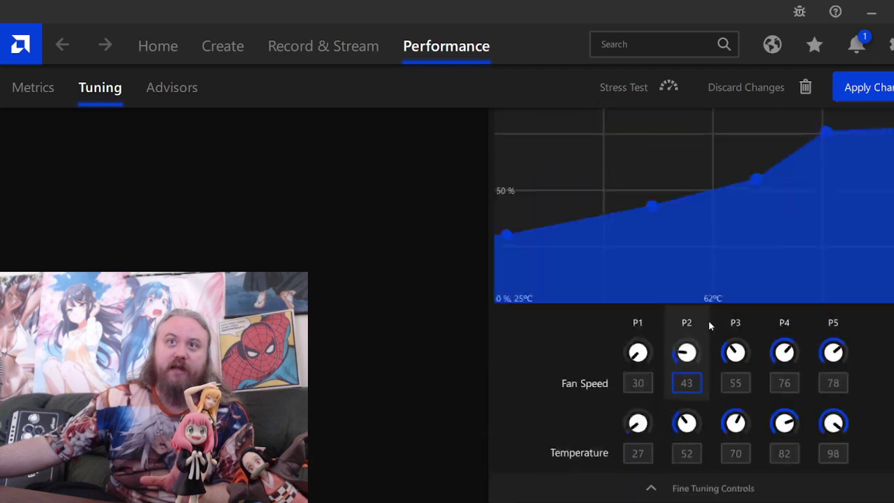
pyautogui.scroll(-1, 673, 377)
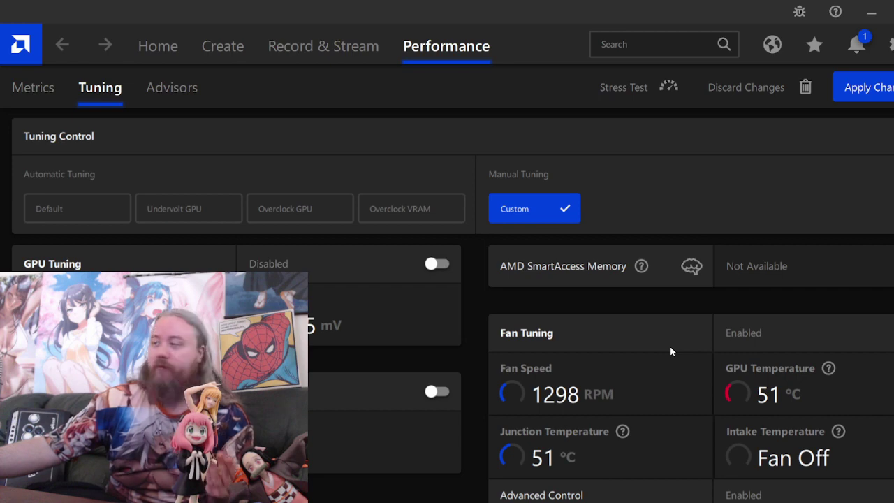
pyautogui.scroll(-5, 670, 346)
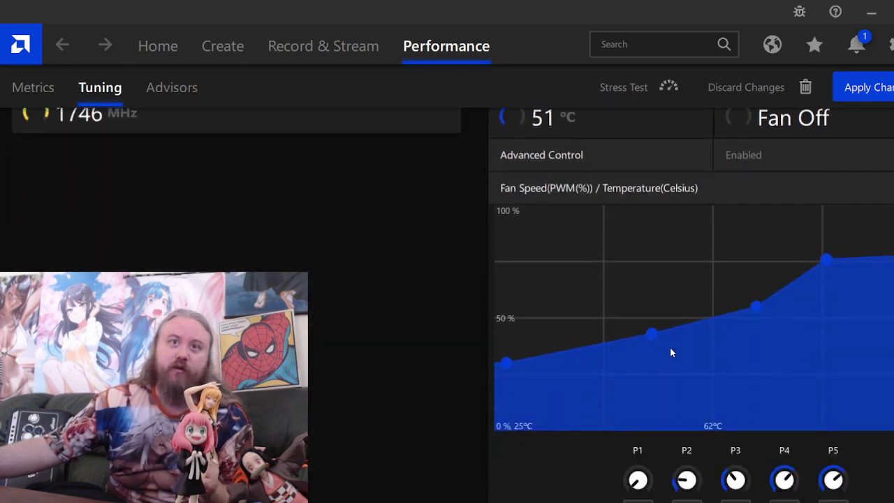
pyautogui.scroll(-6, 670, 353)
pyautogui.scroll(6, 697, 365)
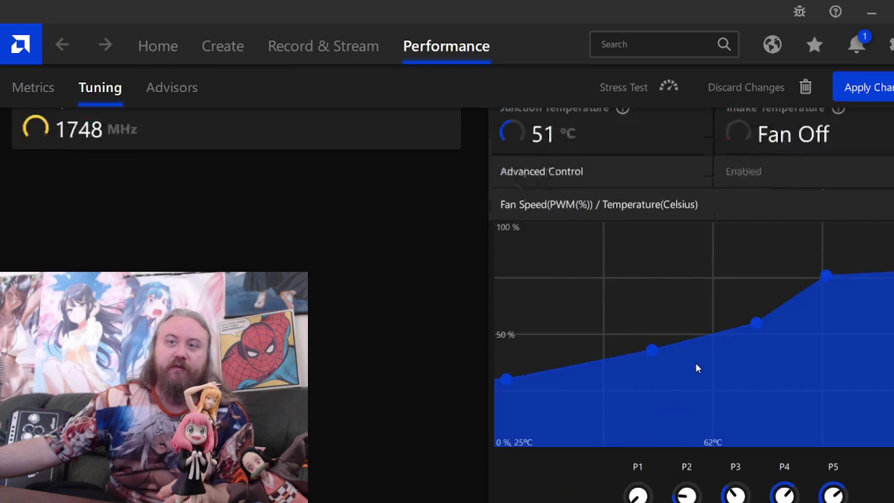
pyautogui.scroll(5, 696, 368)
pyautogui.scroll(-7, 653, 369)
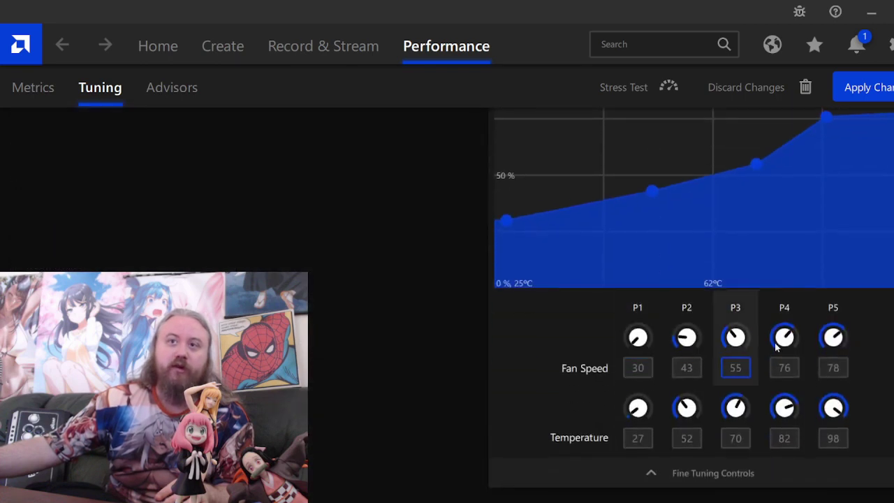
pyautogui.scroll(3, 821, 201)
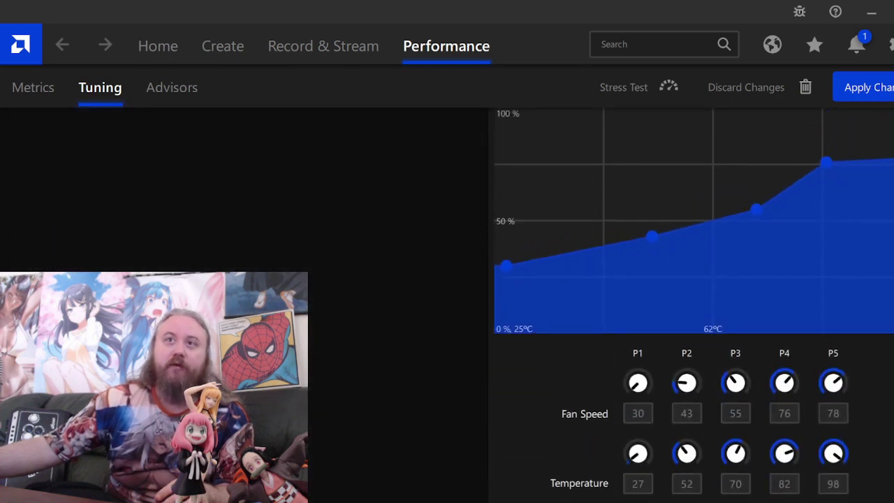
# Raise fan curve P4 to 100%, P2 to 59% and P3 to about 66%.
pyautogui.moveTo(829, 220); pyautogui.dragTo(821, 164)
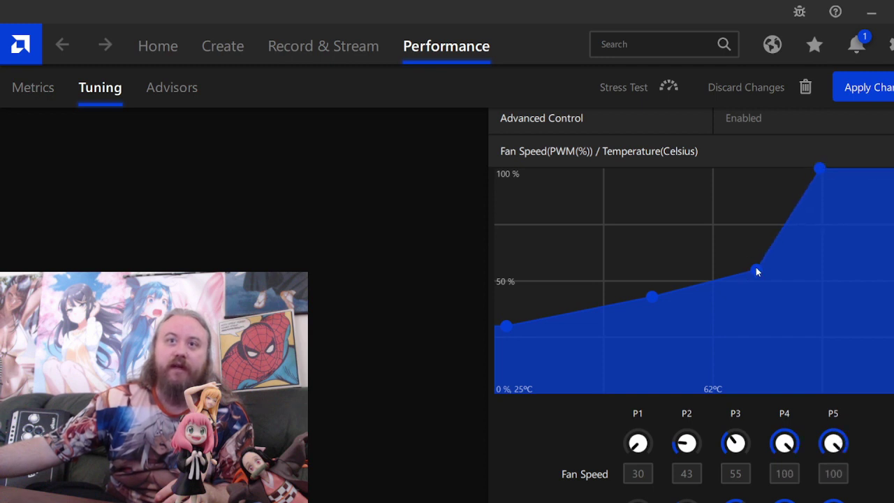
pyautogui.moveTo(646, 303); pyautogui.dragTo(650, 262)
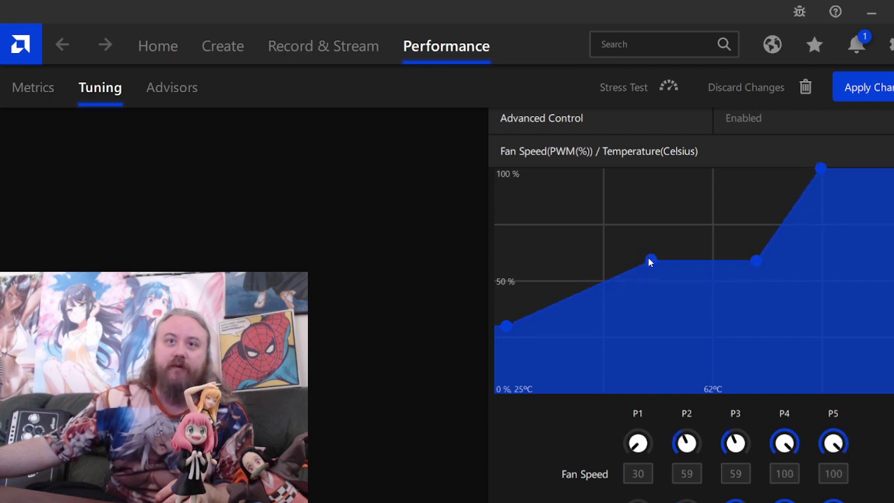
pyautogui.moveTo(761, 261); pyautogui.dragTo(733, 247)
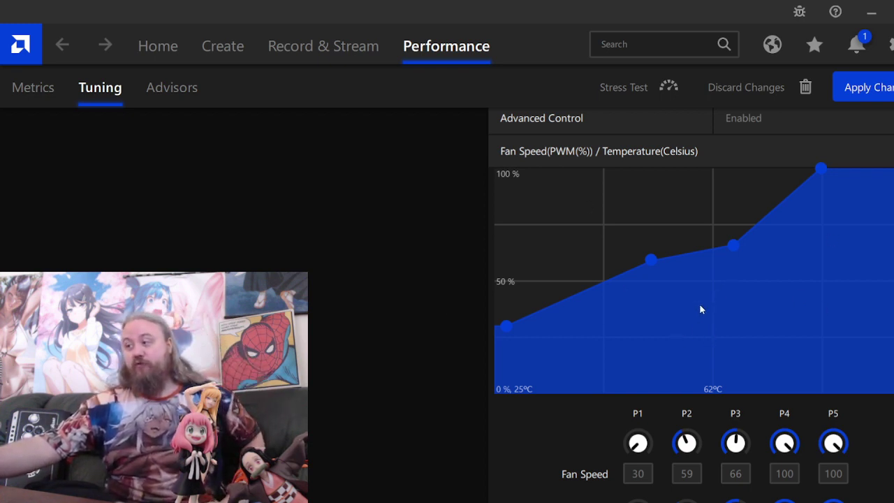
pyautogui.scroll(-1, 483, 274)
pyautogui.scroll(6, 484, 274)
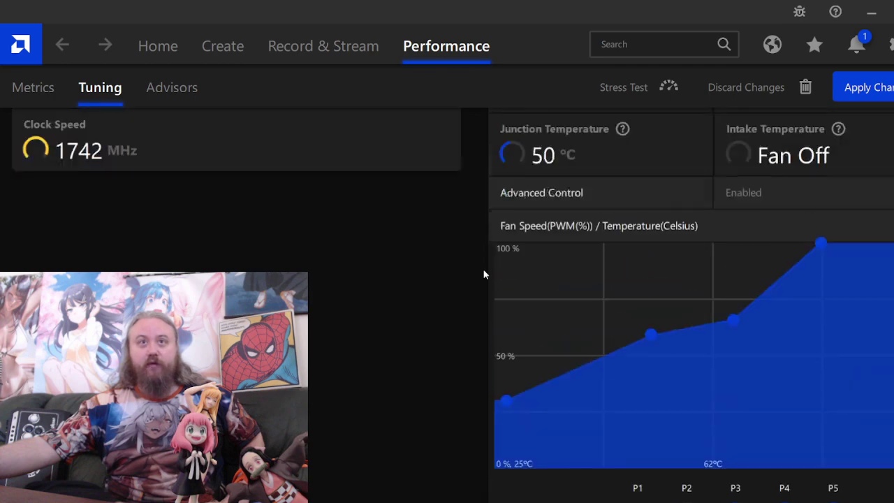
pyautogui.scroll(-5, 496, 301)
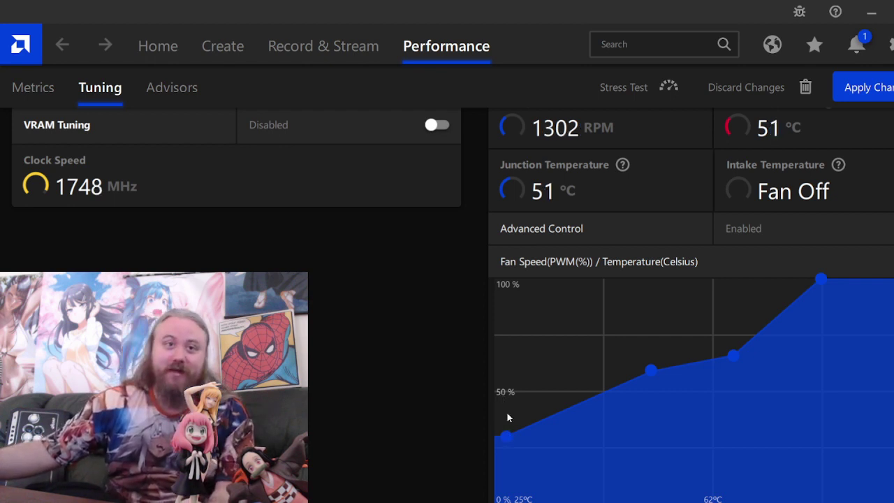
# Push the whole fan curve up to 100% and apply it.
pyautogui.moveTo(507, 434); pyautogui.dragTo(455, 272)
pyautogui.scroll(-1, 436, 341)
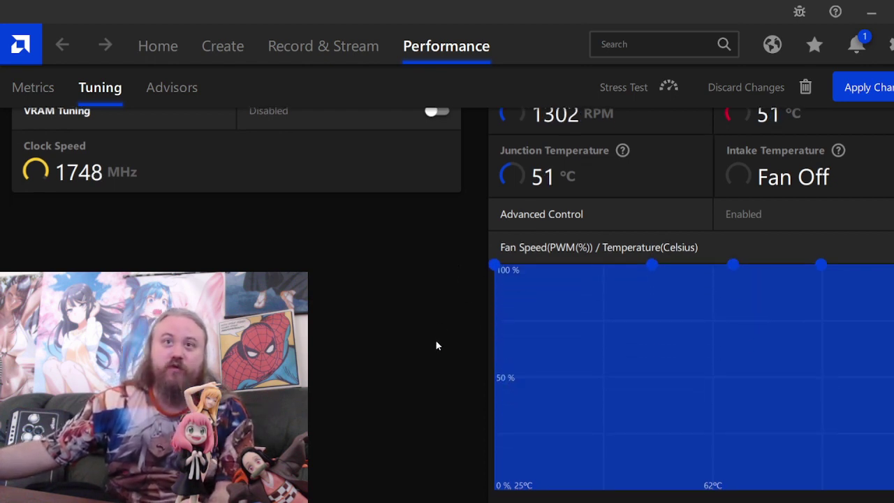
pyautogui.click(866, 89)
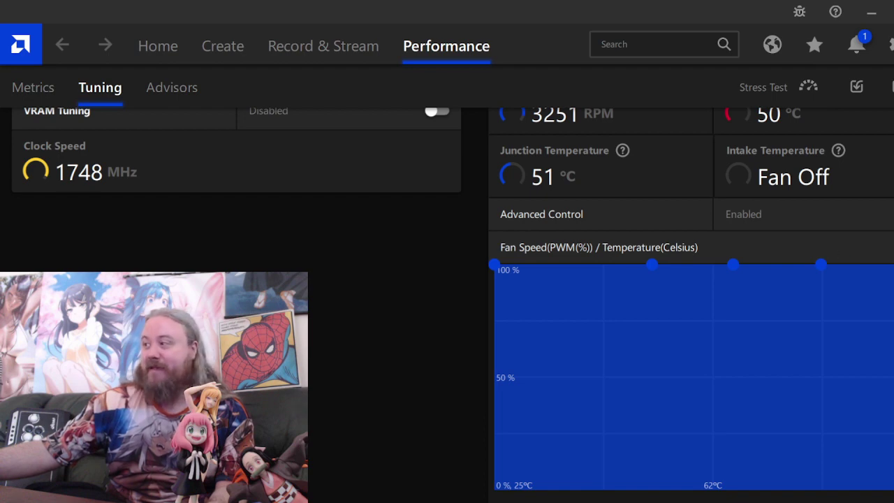
pyautogui.scroll(-6, 768, 293)
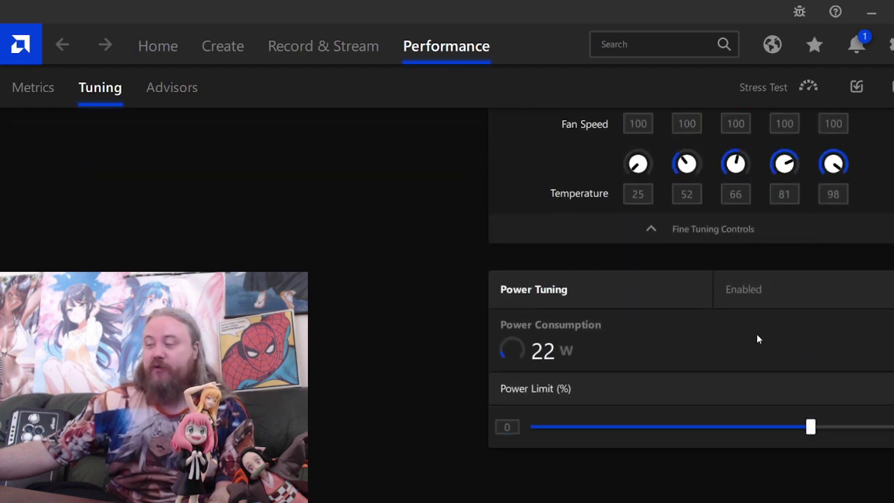
pyautogui.scroll(2, 755, 332)
pyautogui.scroll(4, 699, 350)
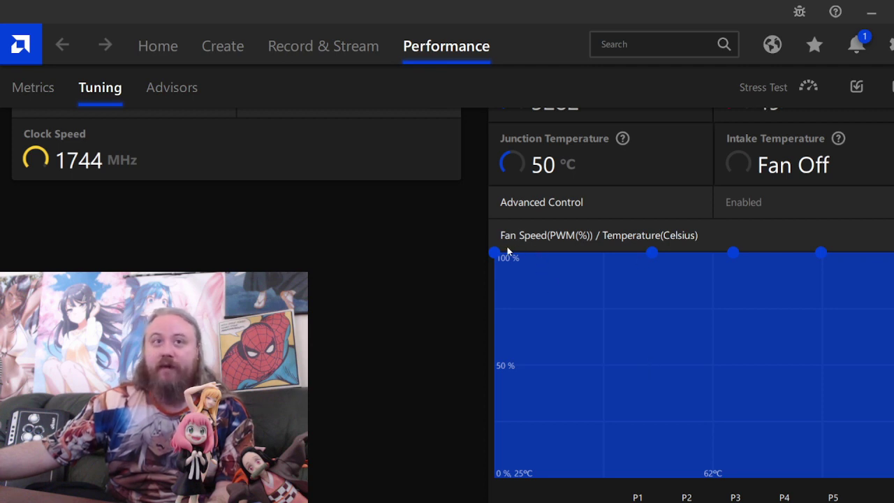
# Lower P1, P2 and P3 to about 40%, 50% and 75%, and apply this moderate curve.
pyautogui.moveTo(495, 253); pyautogui.dragTo(504, 374)
pyautogui.moveTo(659, 256); pyautogui.dragTo(655, 319)
pyautogui.moveTo(497, 383); pyautogui.dragTo(502, 411)
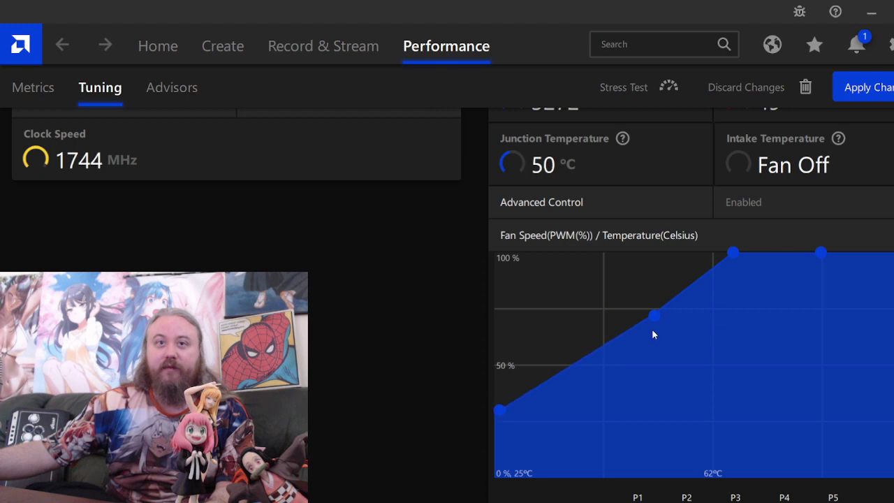
pyautogui.moveTo(652, 329); pyautogui.dragTo(669, 364)
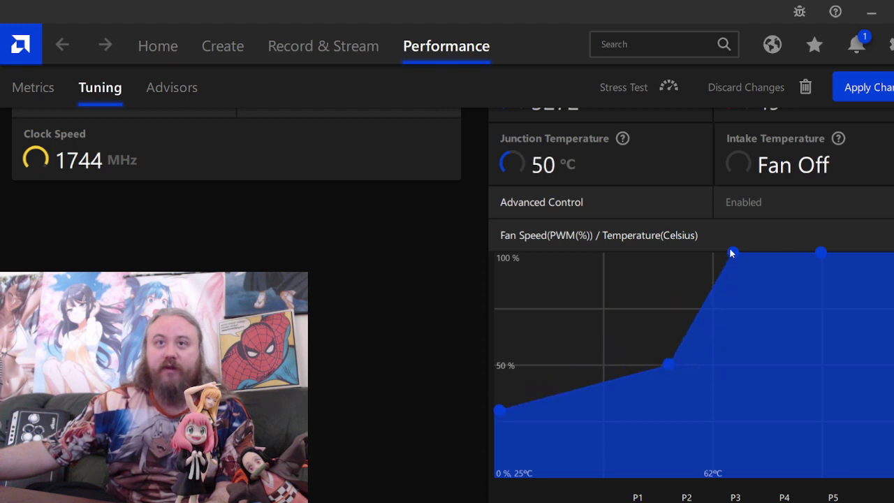
pyautogui.moveTo(731, 254); pyautogui.dragTo(722, 308)
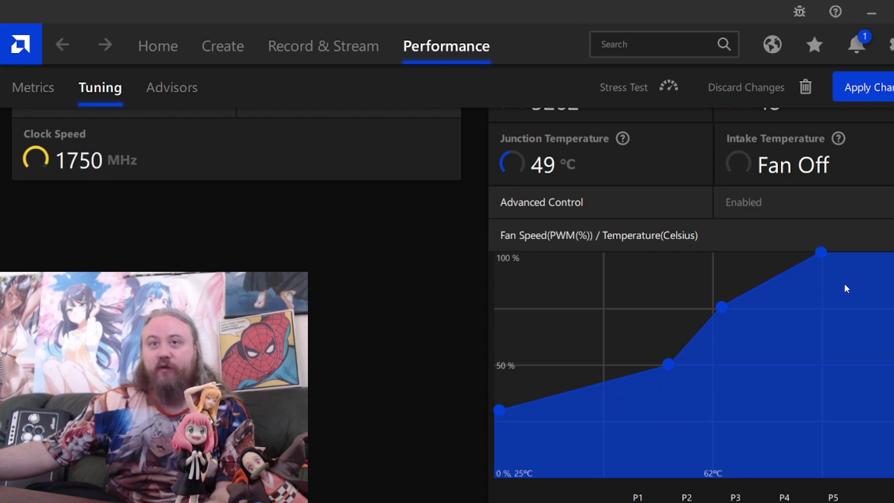
pyautogui.click(863, 87)
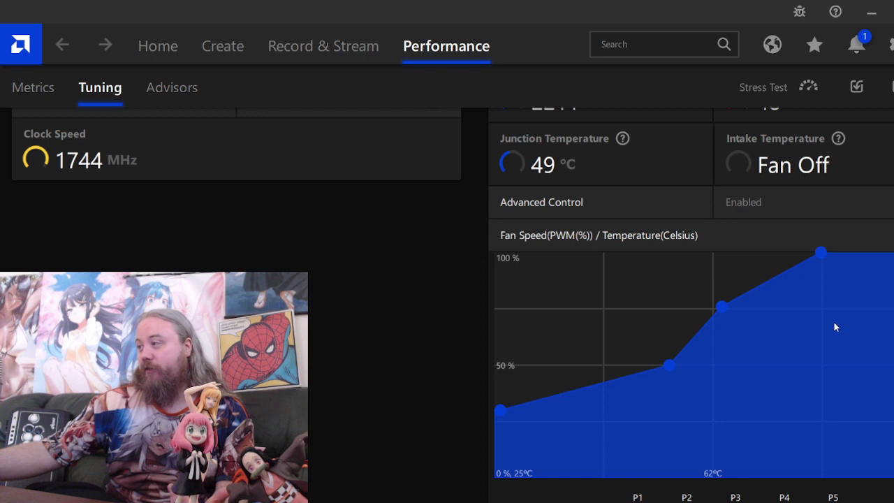
# Return every fan curve point to 100% and apply the full-speed curve.
pyautogui.moveTo(497, 408); pyautogui.dragTo(468, 234)
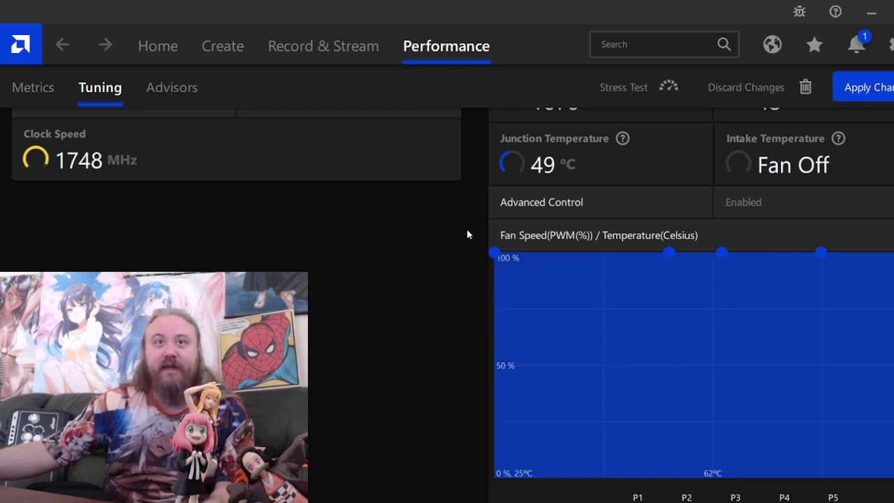
pyautogui.click(872, 87)
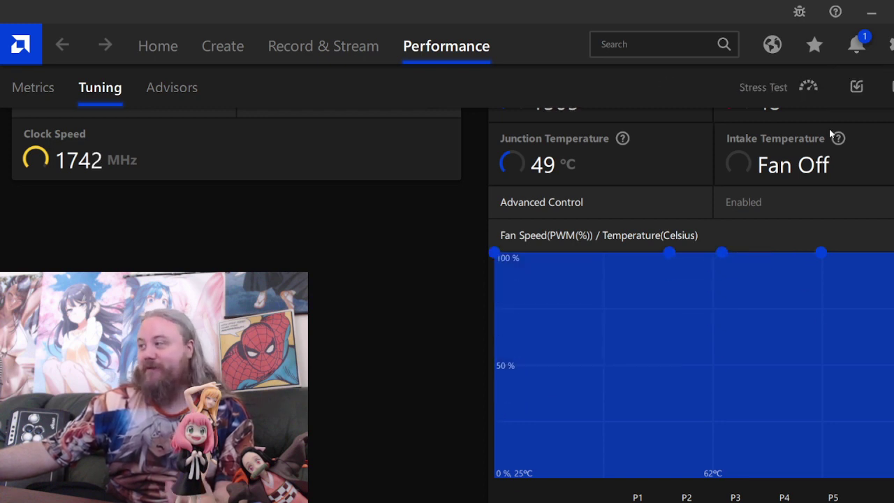
pyautogui.scroll(-3, 508, 293)
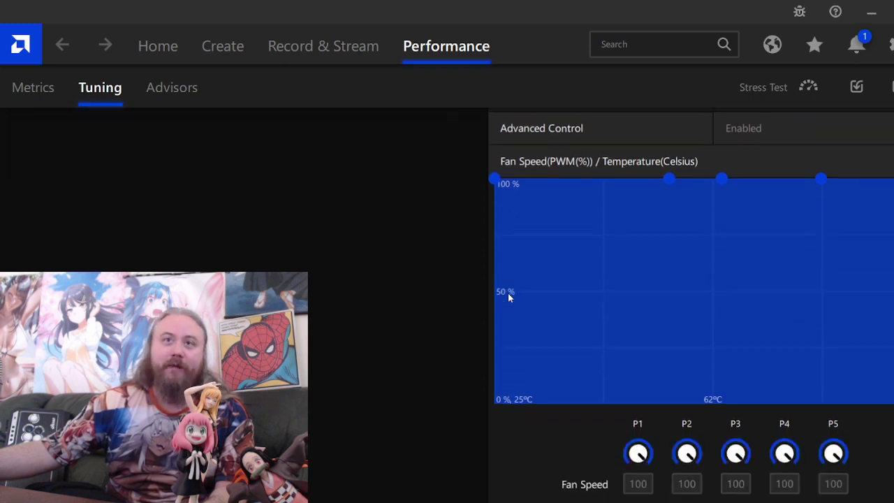
pyautogui.scroll(-5, 508, 298)
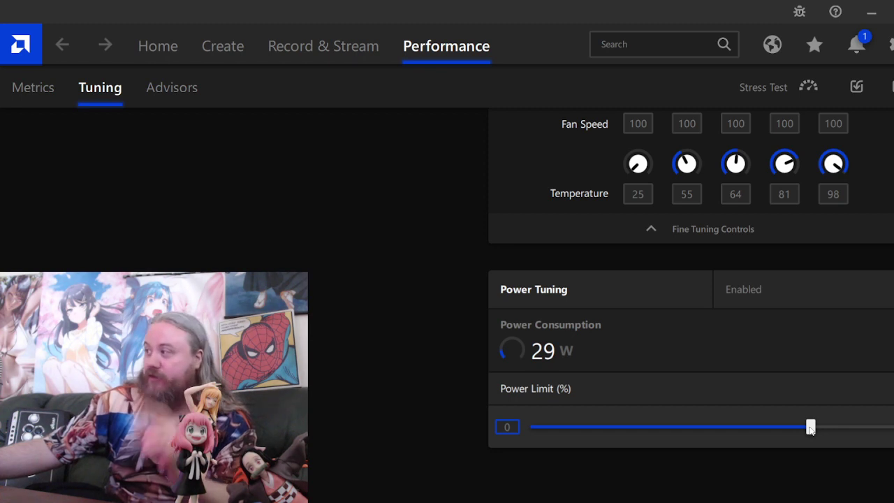
# Keep the first curve point at 100% and raise Power Limit from 0 to 20%.
pyautogui.scroll(8, 700, 407)
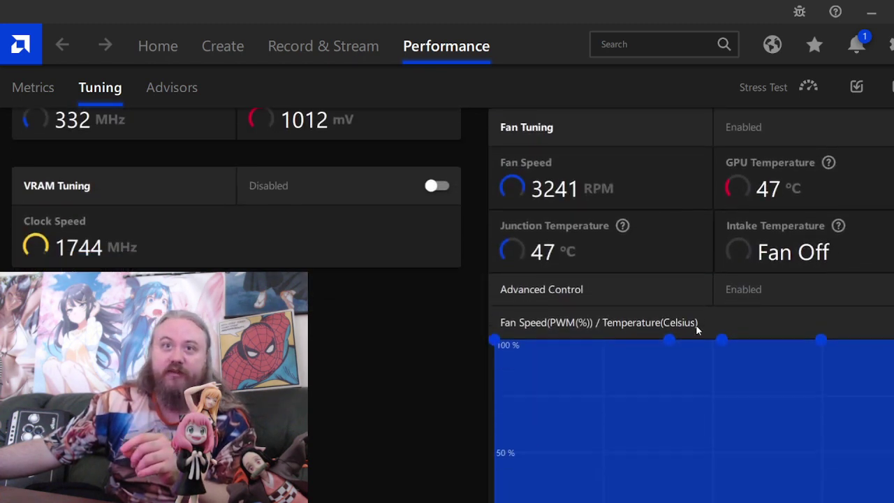
pyautogui.scroll(-1, 579, 333)
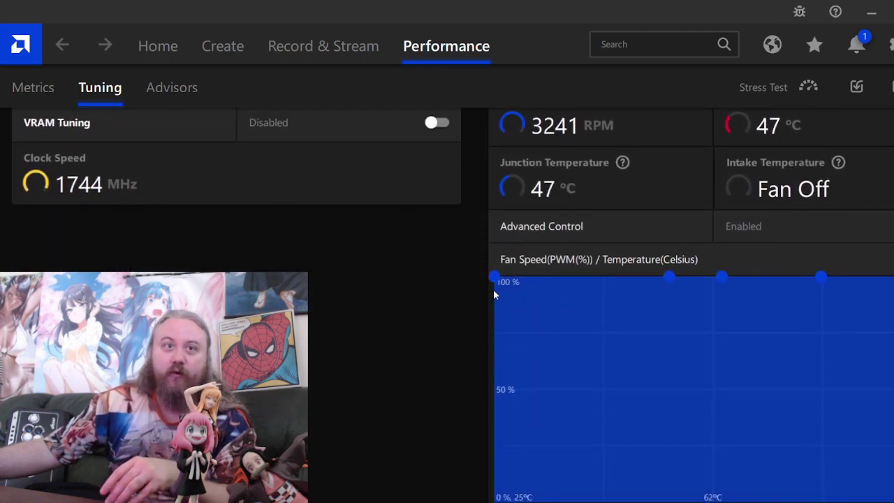
pyautogui.moveTo(495, 281); pyautogui.dragTo(538, 391)
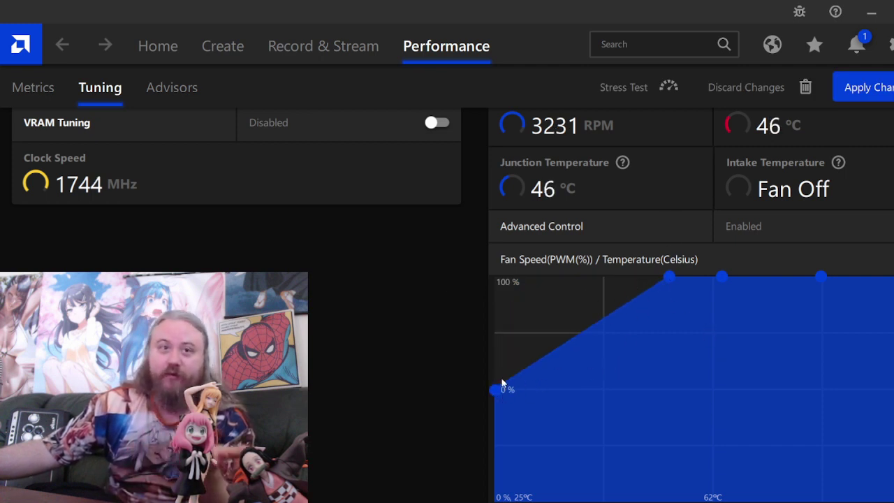
pyautogui.moveTo(495, 389); pyautogui.dragTo(481, 266)
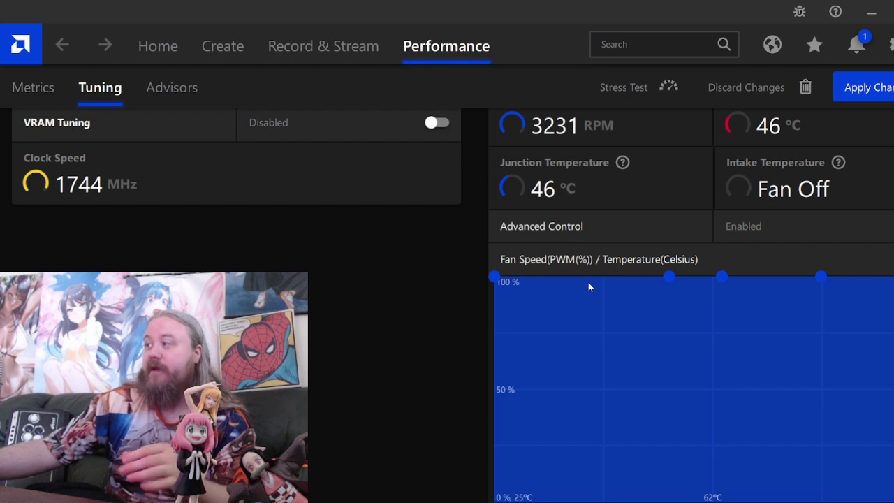
pyautogui.scroll(-7, 595, 328)
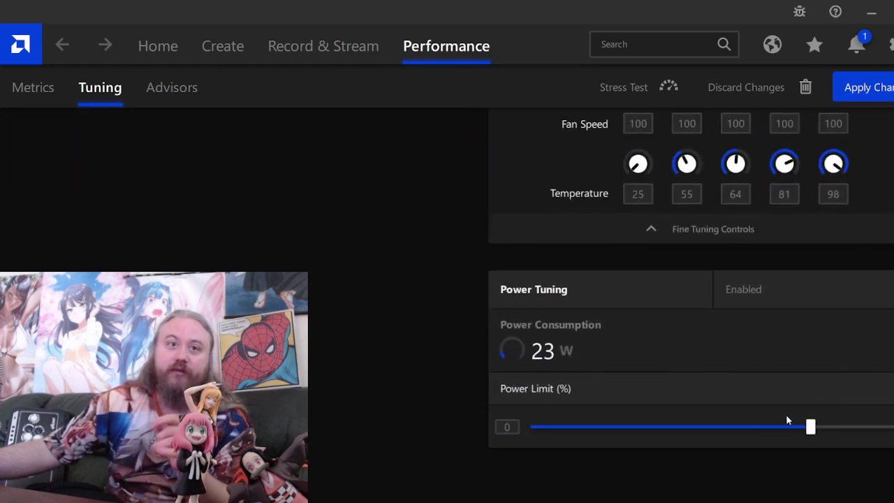
pyautogui.moveTo(812, 430); pyautogui.dragTo(893, 428)
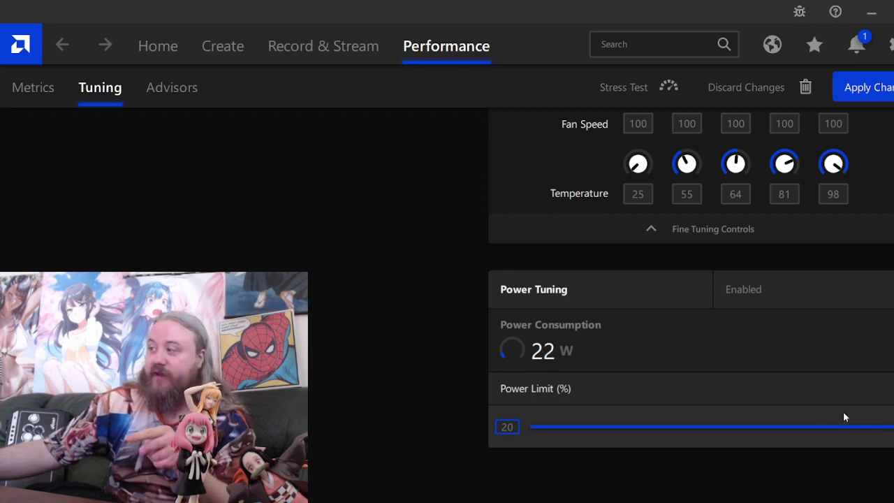
# Lower fan curve P1, P2 and P3 to about 40%, 46% and 72%, leaving P4–P5 at 100%.
pyautogui.scroll(5, 830, 418)
pyautogui.scroll(3, 769, 416)
pyautogui.scroll(-5, 706, 409)
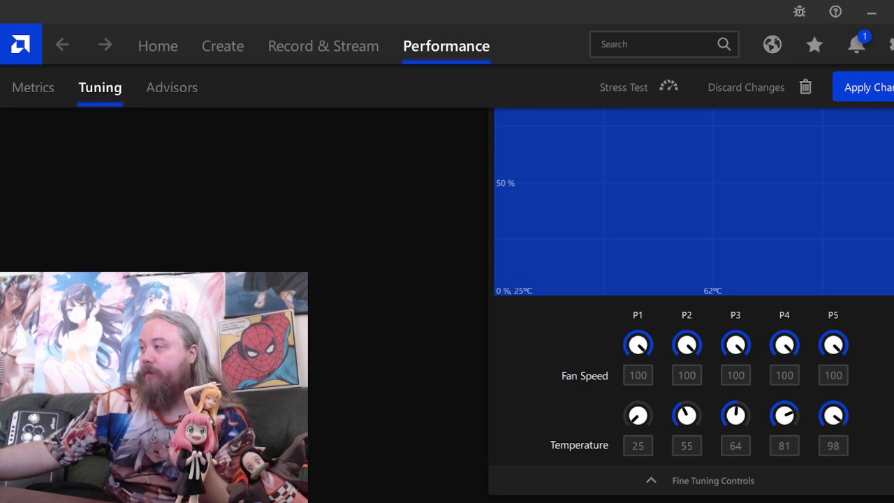
pyautogui.scroll(3, 506, 269)
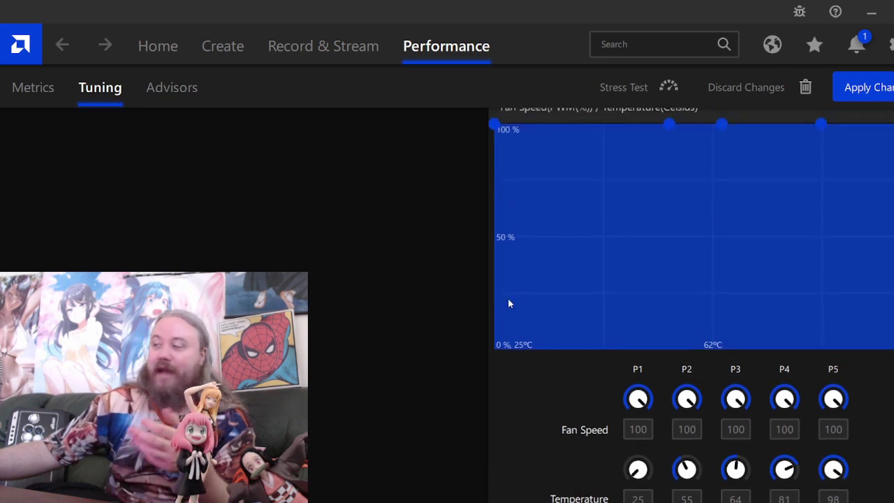
pyautogui.moveTo(495, 180); pyautogui.dragTo(500, 319)
pyautogui.moveTo(663, 187); pyautogui.dragTo(623, 268)
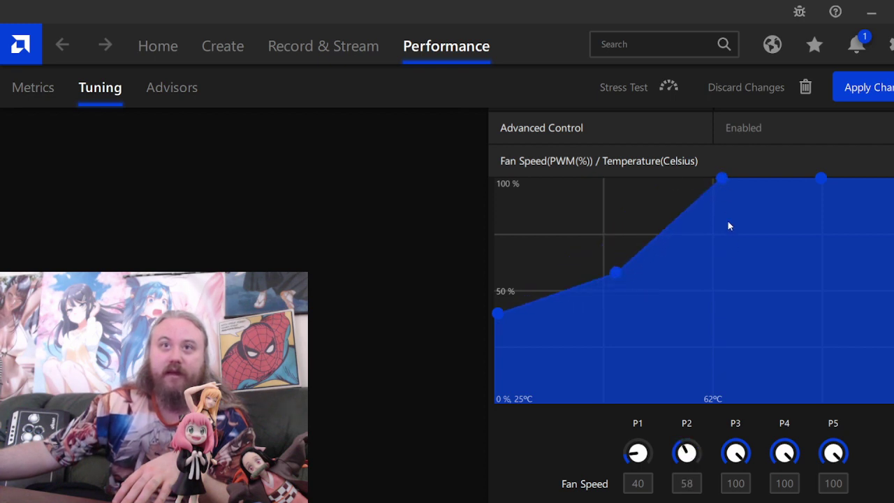
pyautogui.moveTo(722, 178); pyautogui.dragTo(712, 238)
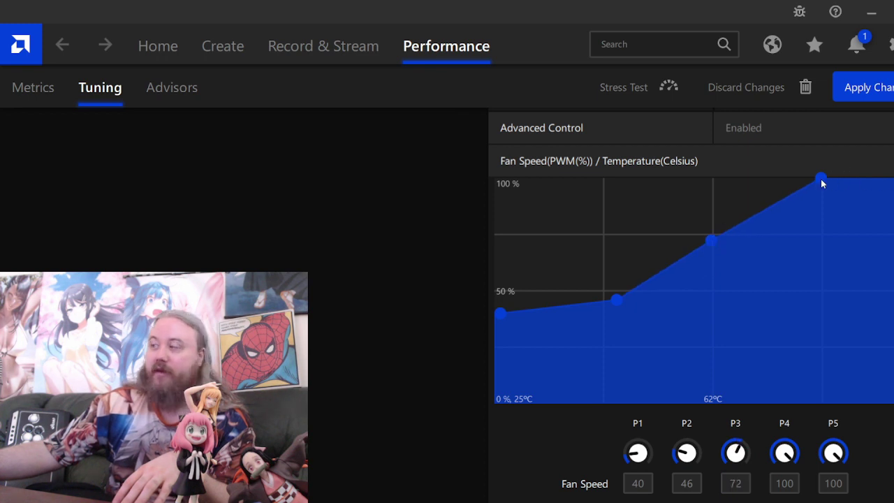
# Turn off Advanced Control and set Max Fan Speed back to 100 after trying lower values.
pyautogui.scroll(1, 790, 278)
pyautogui.click(743, 140)
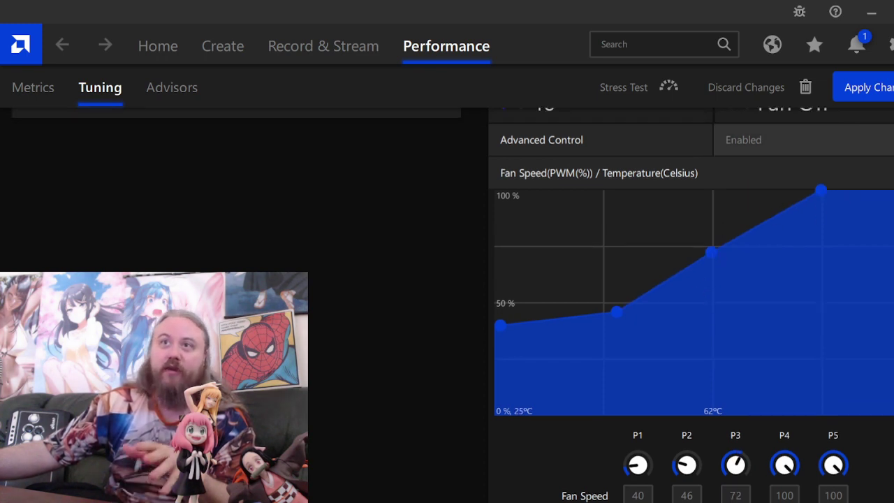
pyautogui.scroll(2, 873, 280)
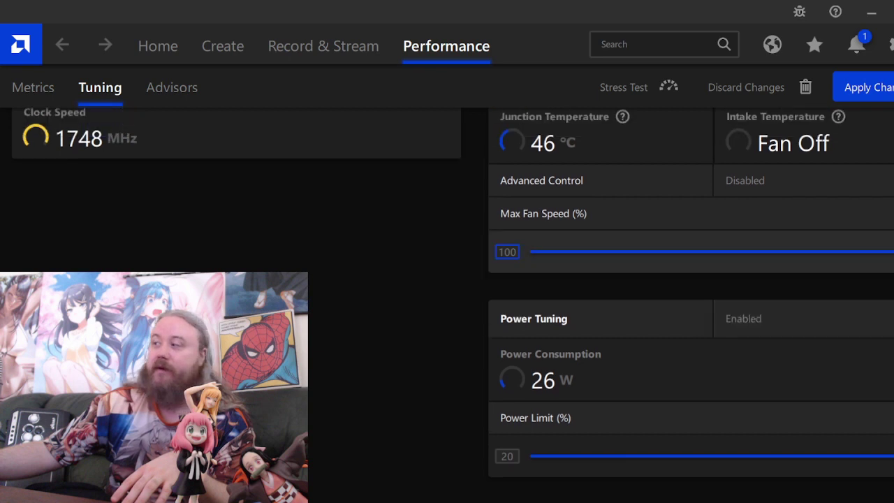
pyautogui.moveTo(880, 277); pyautogui.dragTo(811, 280)
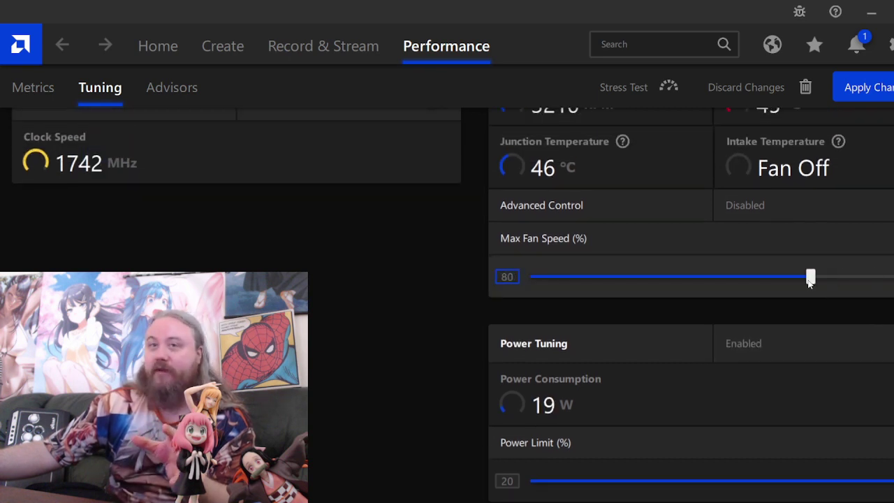
pyautogui.moveTo(810, 280); pyautogui.dragTo(733, 276)
pyautogui.moveTo(696, 276); pyautogui.dragTo(893, 276)
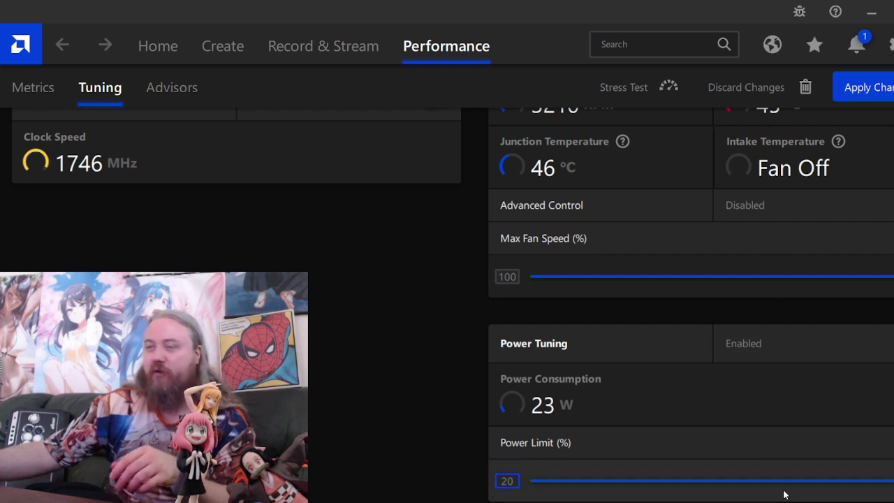
pyautogui.moveTo(893, 277)
pyautogui.mouseDown()
pyautogui.moveTo(773, 277)
pyautogui.moveTo(893, 276)
pyautogui.mouseUp()
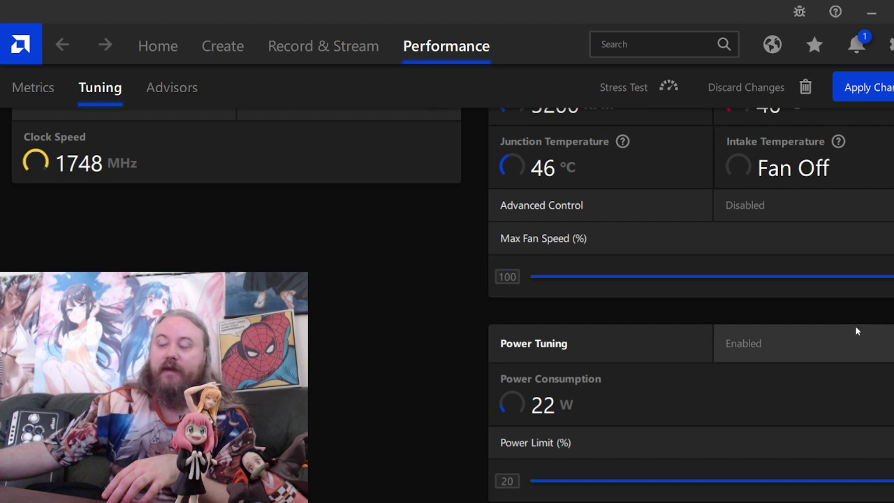
# Turn Advanced Control back on with all five curve points at 100% across 25–98 °C.
pyautogui.scroll(1, 853, 328)
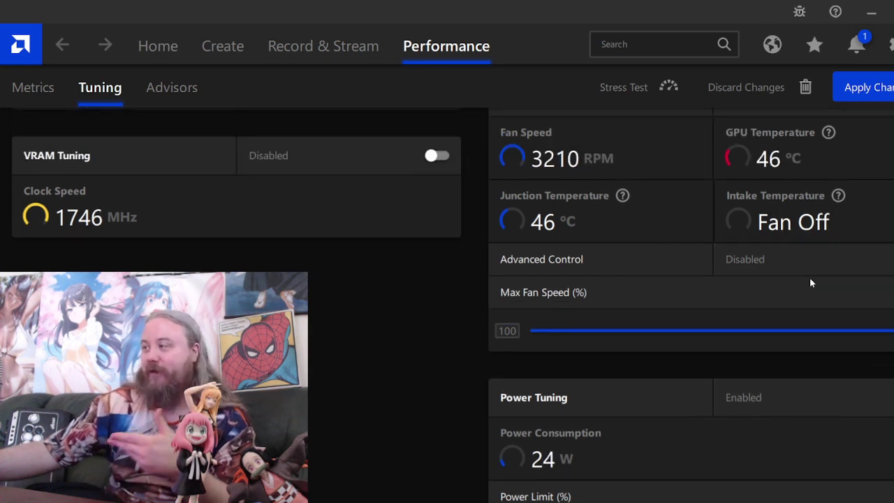
pyautogui.click(892, 259)
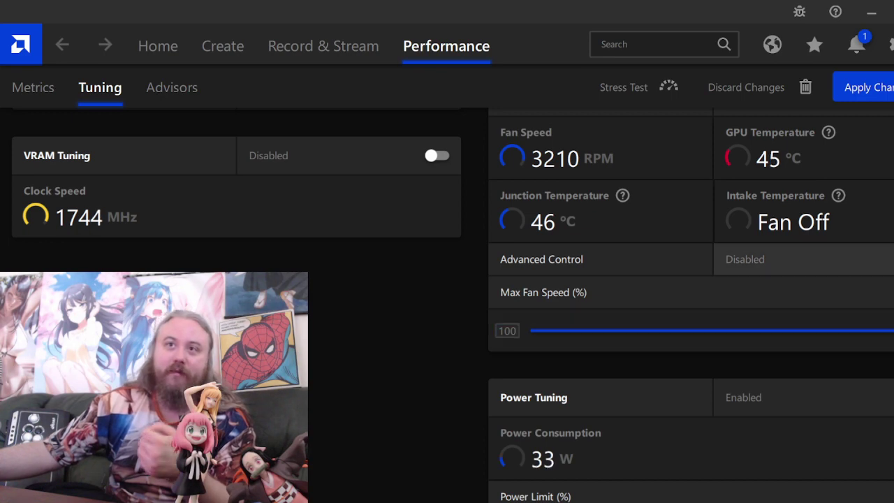
pyautogui.scroll(-1, 509, 417)
pyautogui.moveTo(508, 417); pyautogui.dragTo(455, 267)
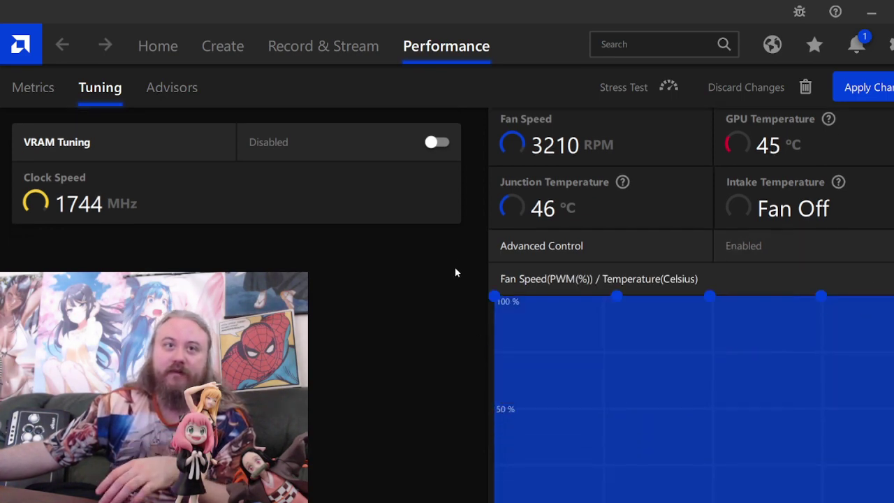
pyautogui.scroll(-2, 450, 327)
pyautogui.scroll(-5, 450, 327)
pyautogui.scroll(2, 460, 329)
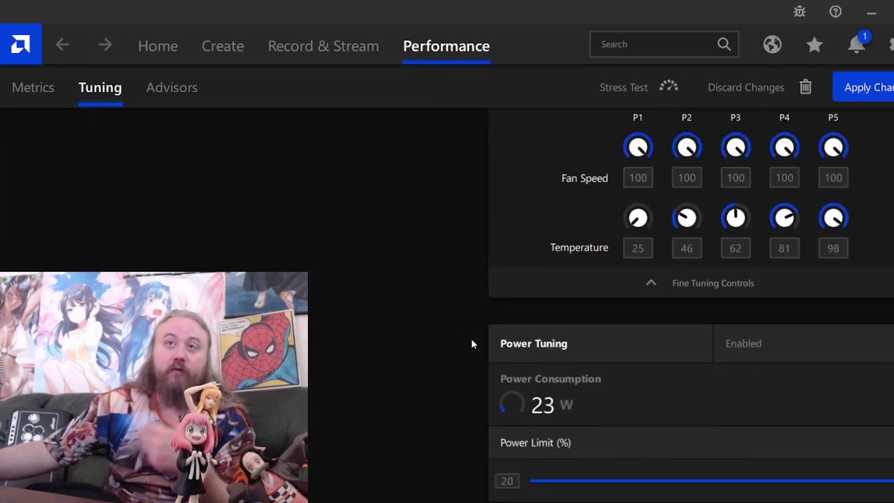
pyautogui.scroll(3, 472, 344)
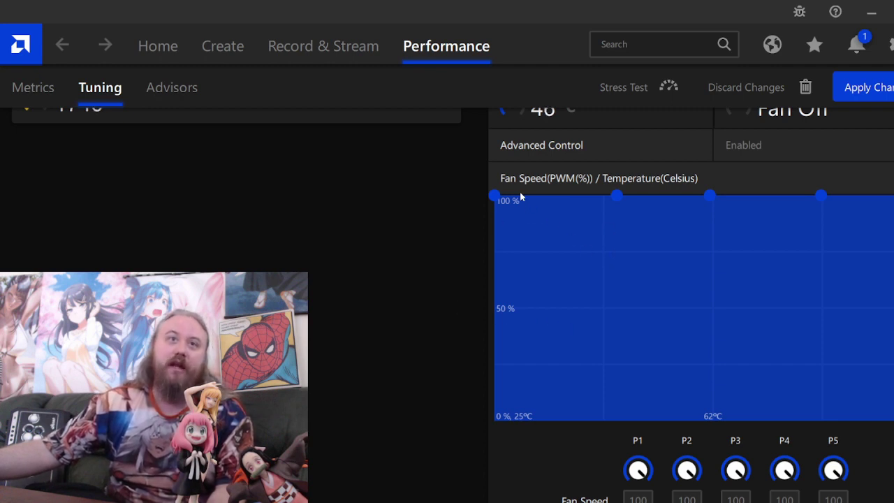
# Disable Advanced Control, set Max Fan Speed 82 and Power Limit 0, and apply.
pyautogui.click(804, 146)
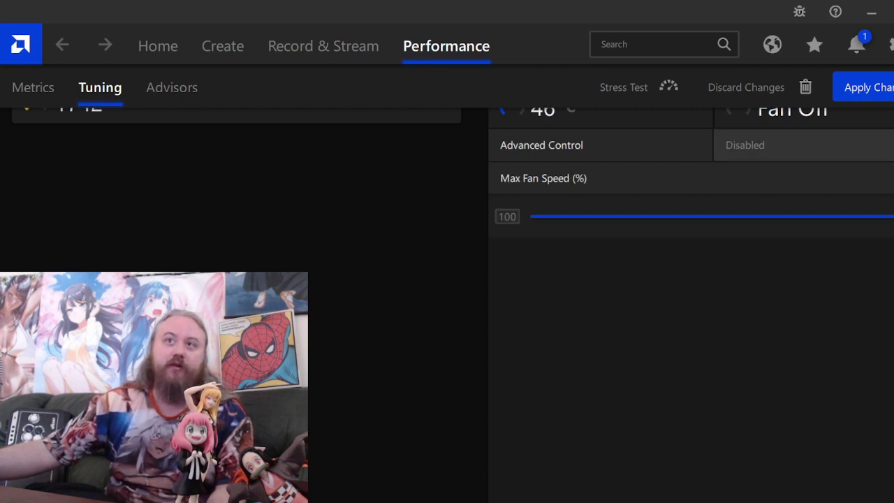
pyautogui.moveTo(886, 223); pyautogui.dragTo(823, 225)
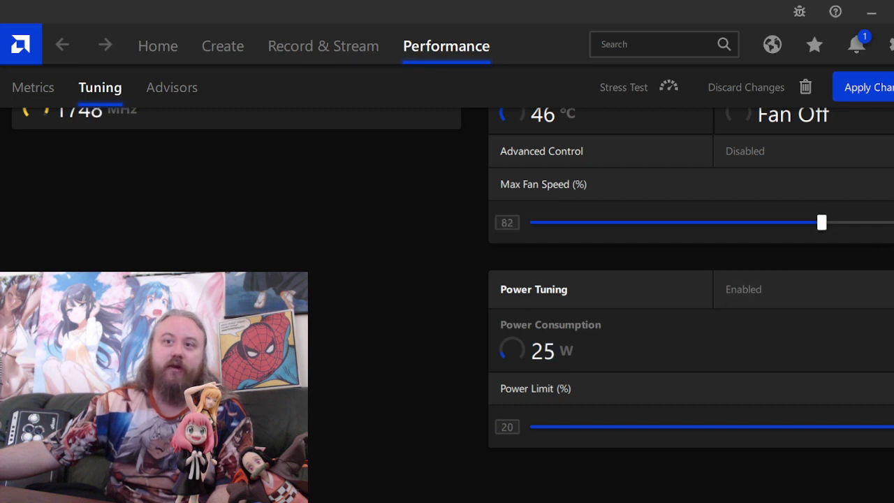
pyautogui.click(806, 426)
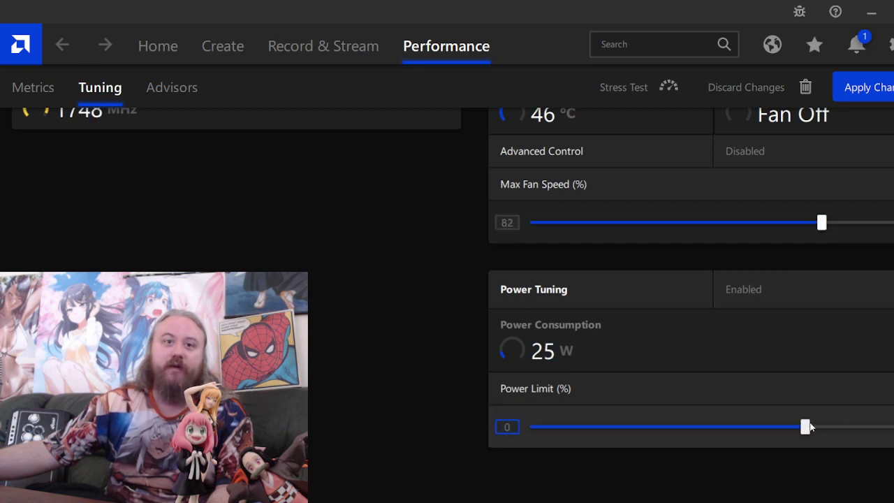
pyautogui.click(863, 87)
# Re-enable Advanced Control, reshape the curve from about 30% at P1 to roughly 70% at P3, and apply.
pyautogui.scroll(1, 719, 280)
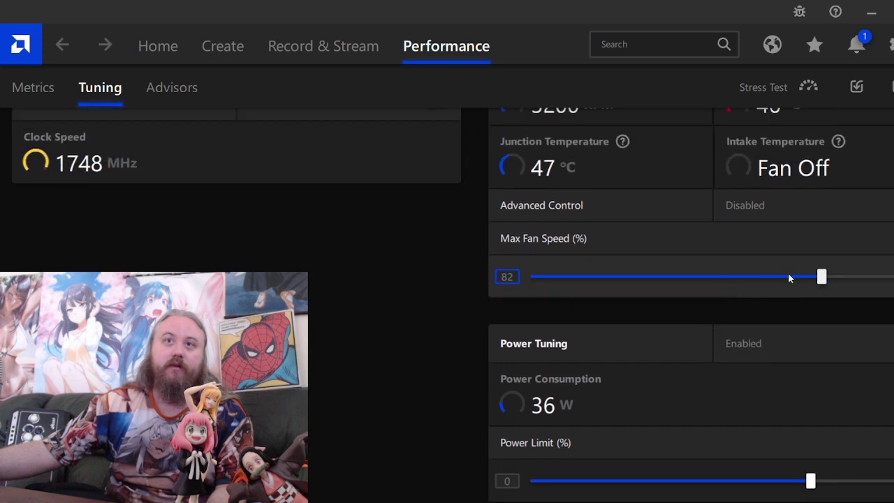
pyautogui.click(889, 207)
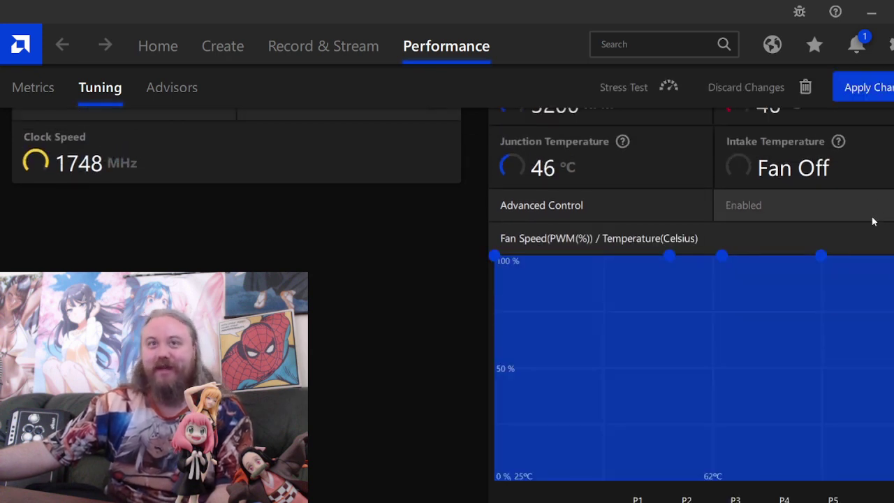
pyautogui.moveTo(503, 348); pyautogui.dragTo(501, 362)
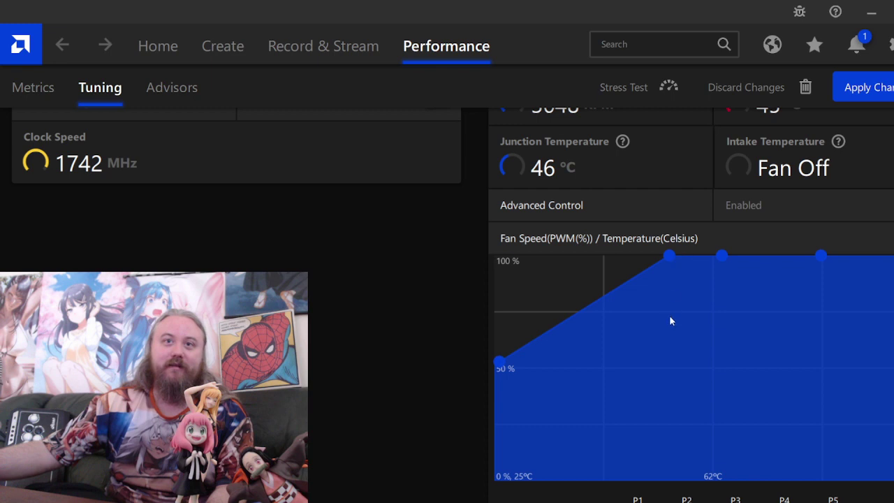
pyautogui.moveTo(669, 257); pyautogui.dragTo(670, 344)
pyautogui.moveTo(722, 259); pyautogui.dragTo(723, 307)
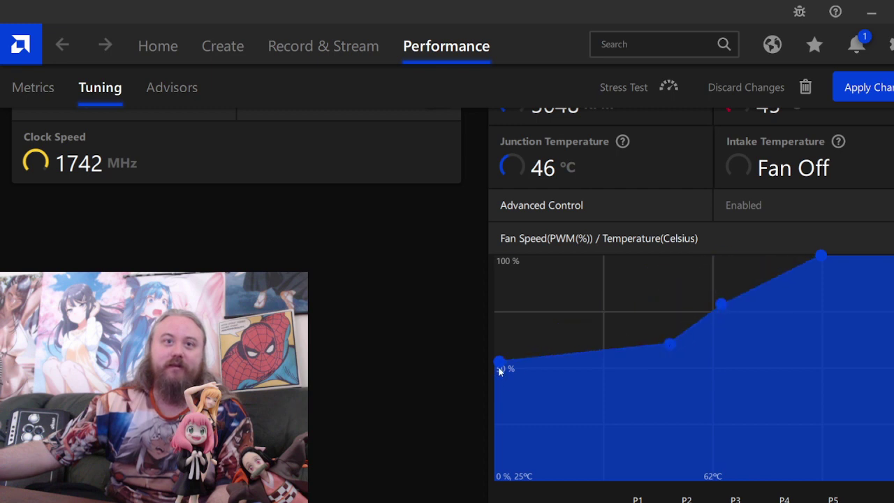
pyautogui.moveTo(501, 365); pyautogui.dragTo(503, 412)
pyautogui.moveTo(697, 304); pyautogui.dragTo(658, 400)
pyautogui.moveTo(820, 257); pyautogui.dragTo(839, 311)
pyautogui.moveTo(893, 274); pyautogui.dragTo(893, 304)
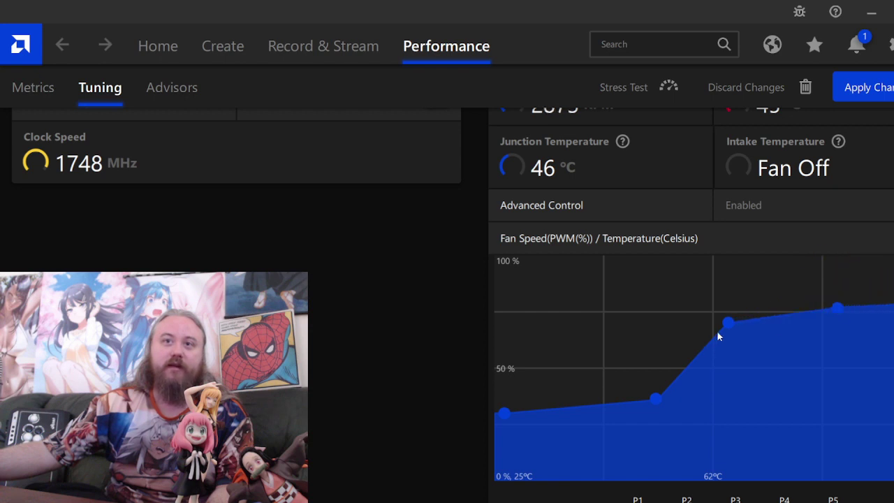
pyautogui.moveTo(718, 336); pyautogui.dragTo(739, 335)
pyautogui.click(861, 87)
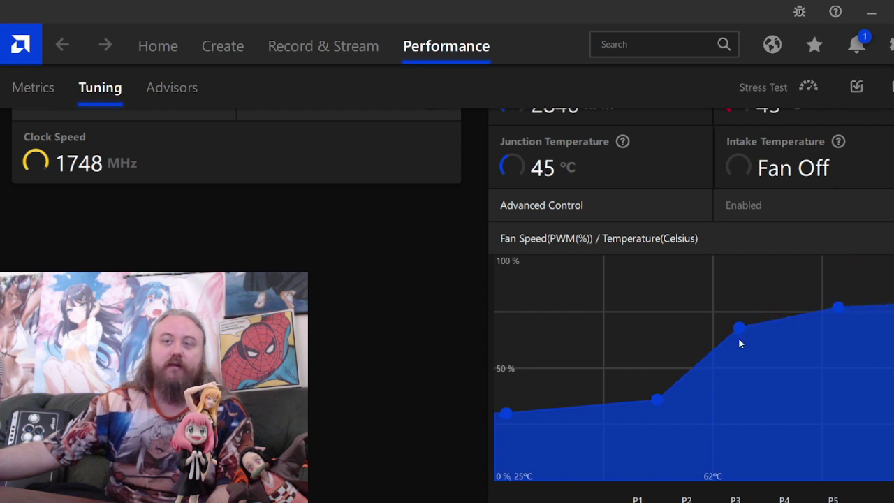